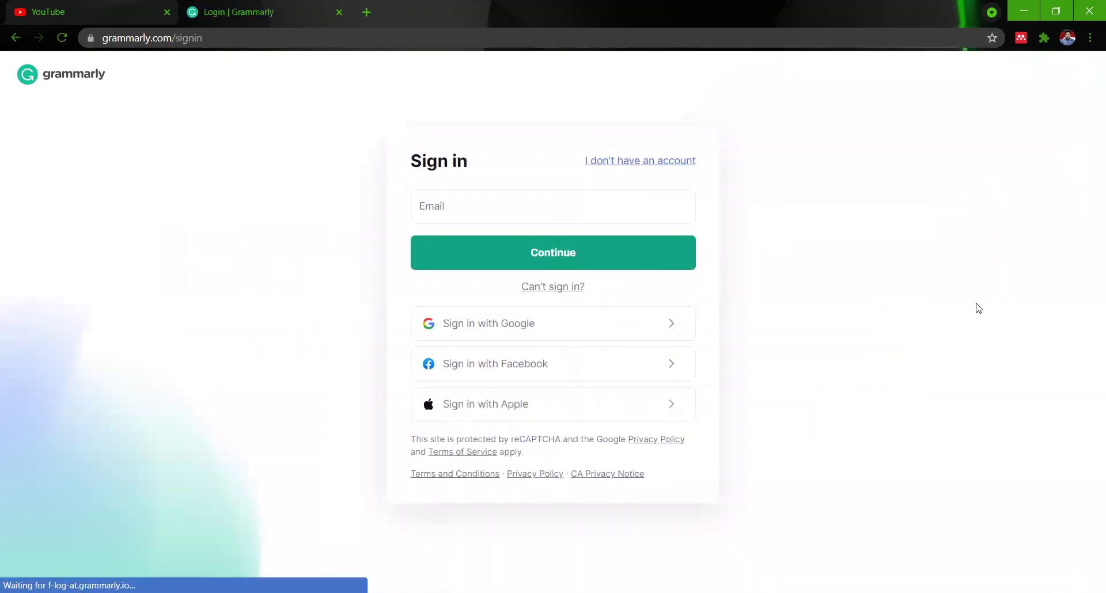
Start signing in to Grammarly with a Google account.
{"action": "left_click", "coordinate": [494, 323]}
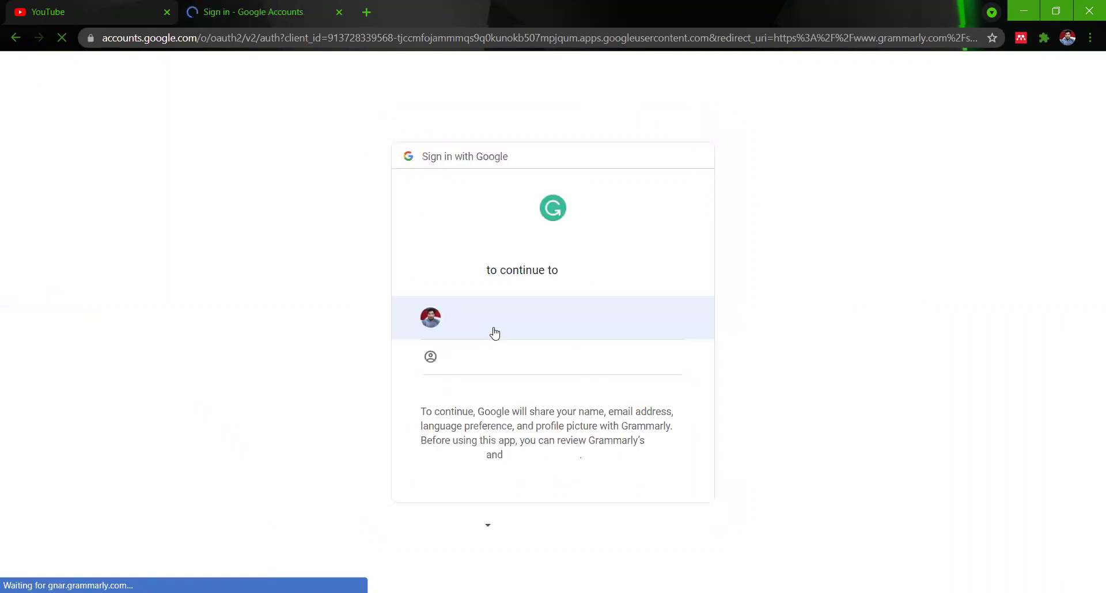
Choose a different Google account and fill in its saved e-mail address.
{"action": "left_click", "coordinate": [493, 357]}
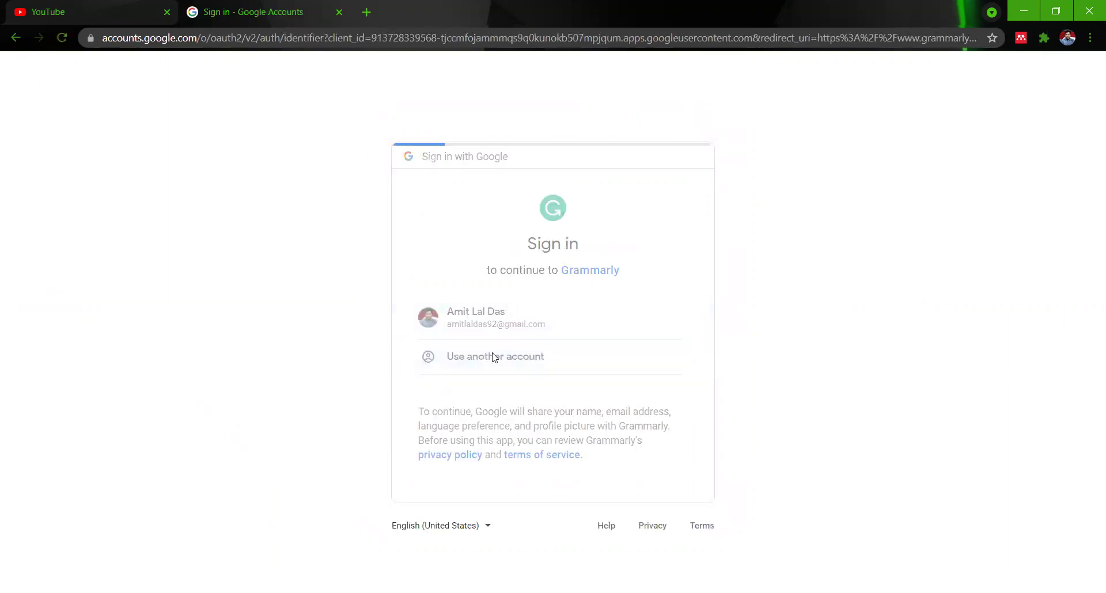
{"action": "left_click", "coordinate": [477, 322]}
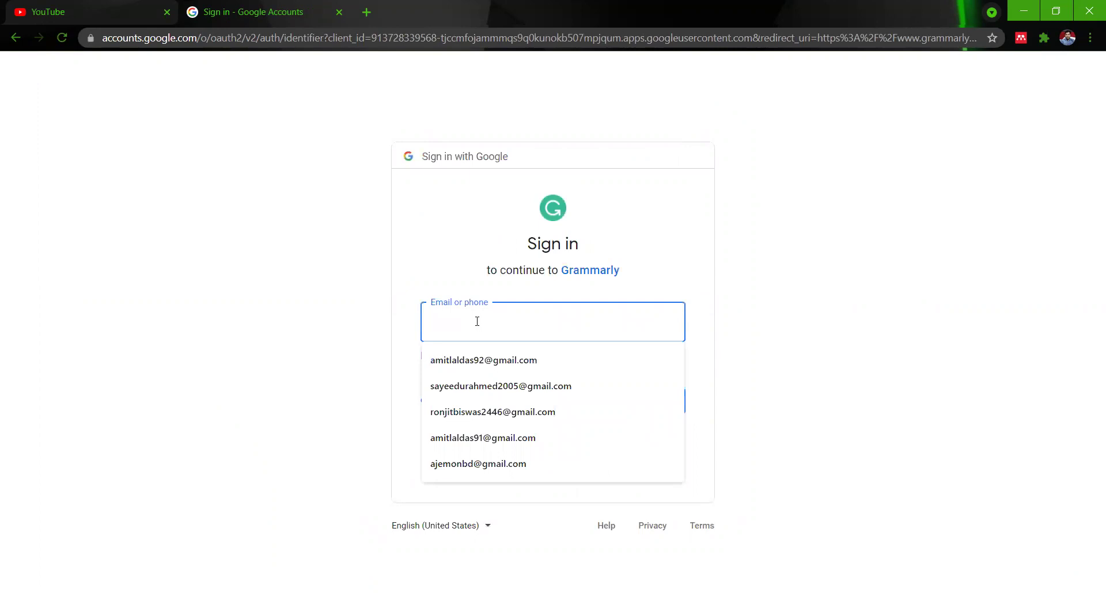
{"action": "left_click", "coordinate": [493, 411]}
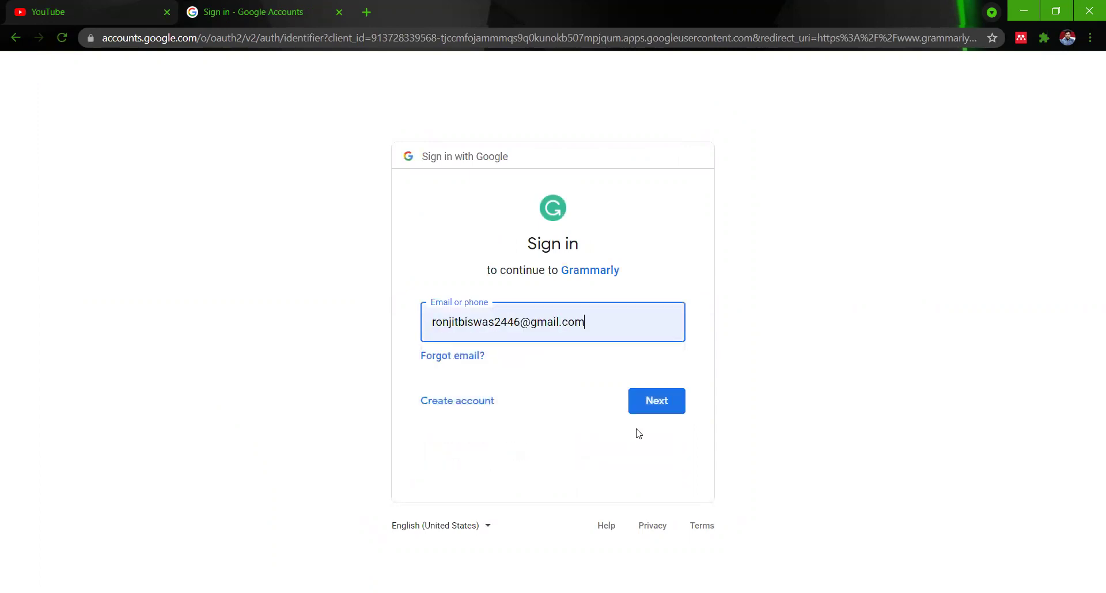
{"action": "left_click", "coordinate": [651, 402]}
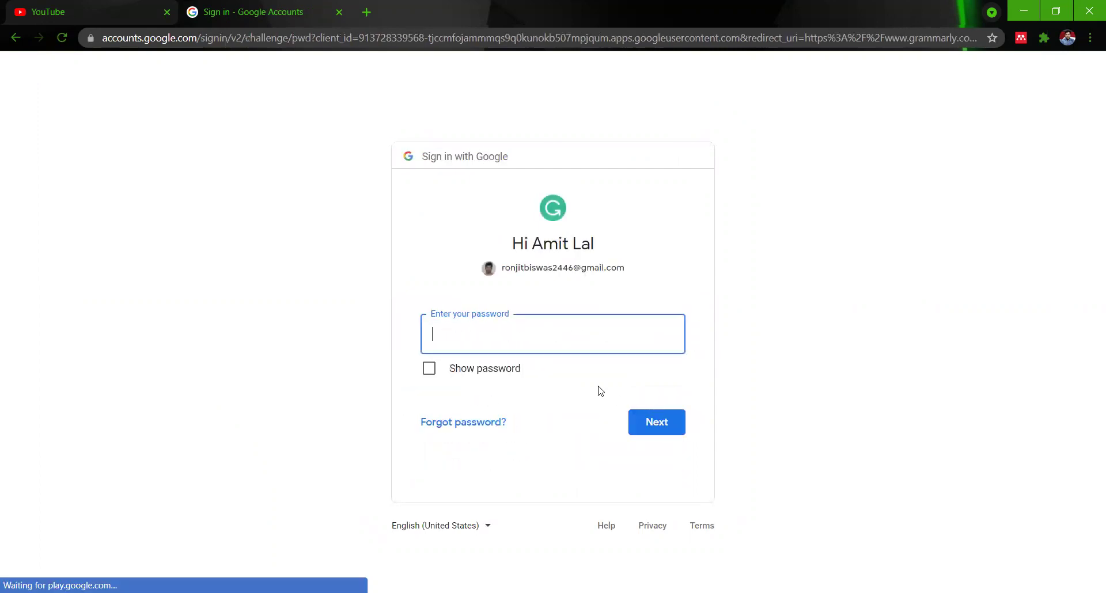
Enter the account password and submit it to finish signing in.
{"action": "left_click", "coordinate": [534, 339]}
{"action": "type", "text": "•"}
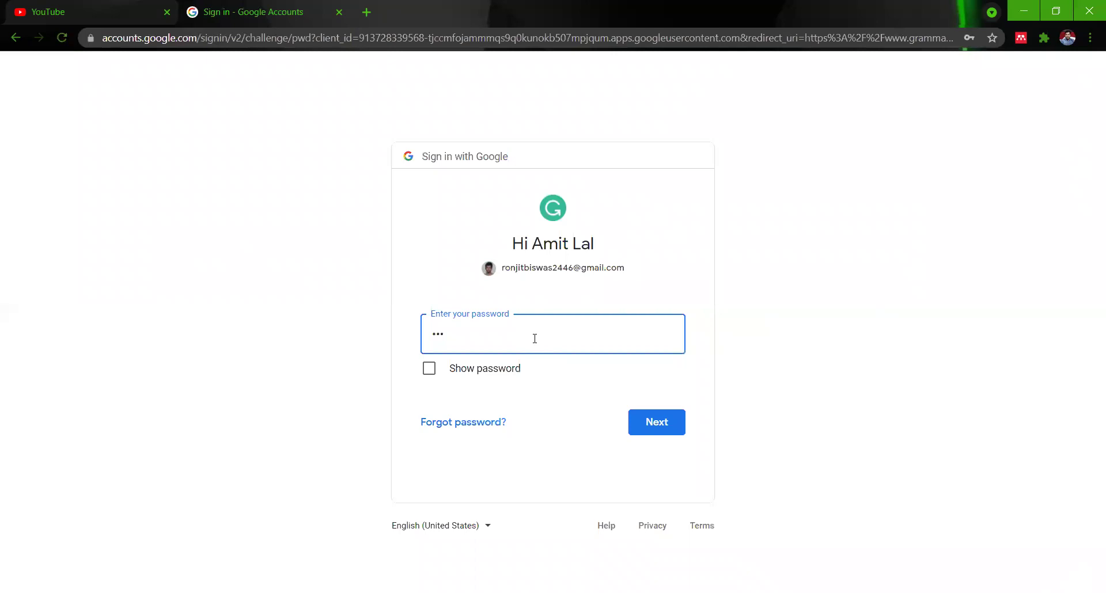
{"action": "key", "text": "BackSpace"}
{"action": "type", "text": "••"}
{"action": "key", "text": "Return"}
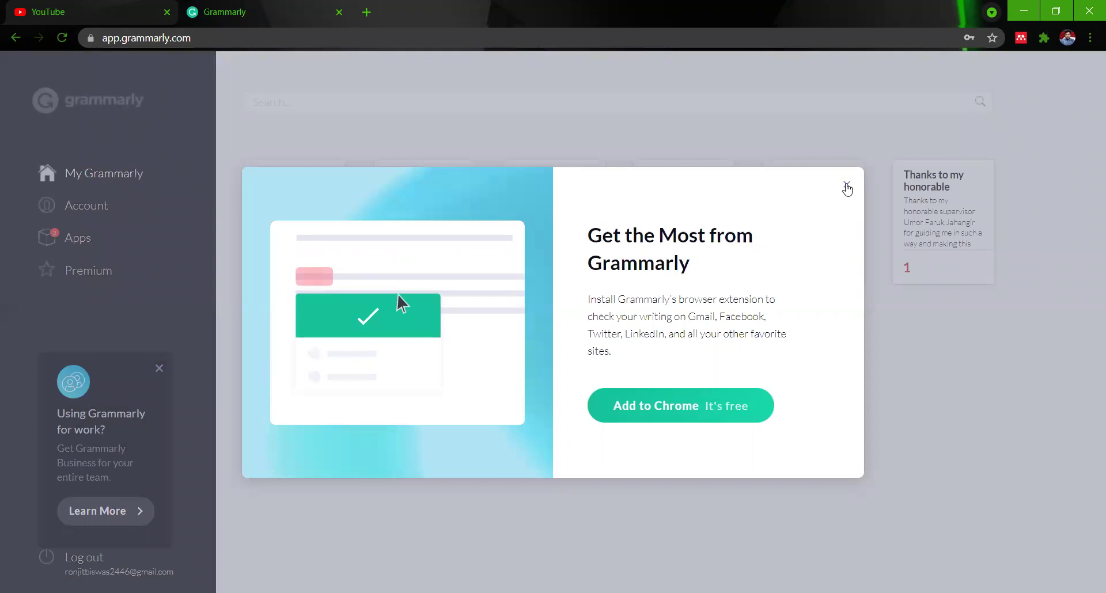
Dismiss the extension promotion and start writing in a new blank Untitled document.
{"action": "left_click", "coordinate": [846, 187]}
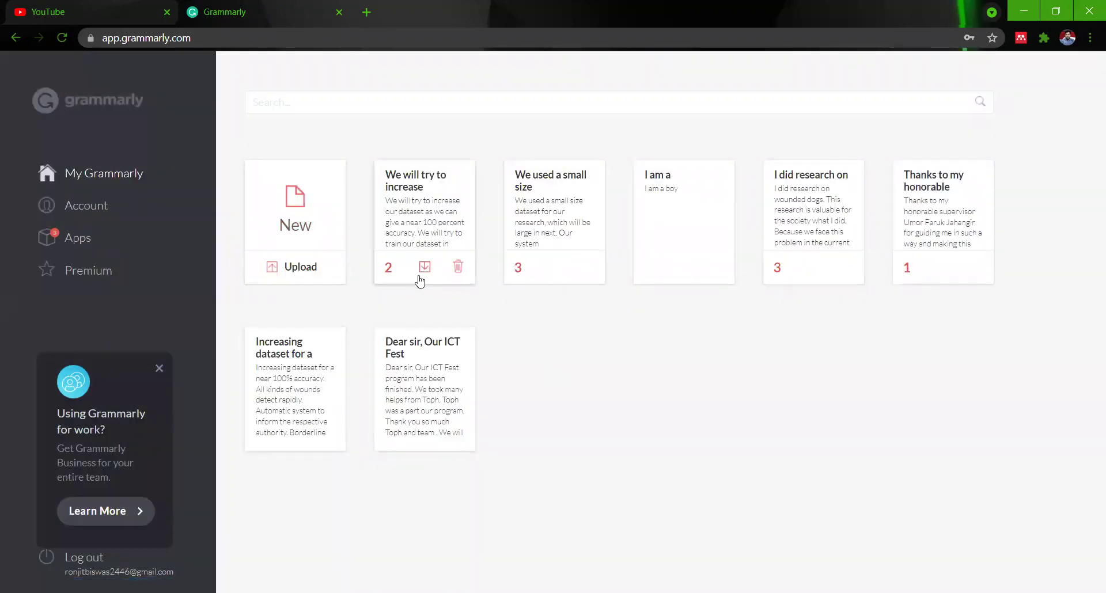
{"action": "left_click", "coordinate": [420, 281]}
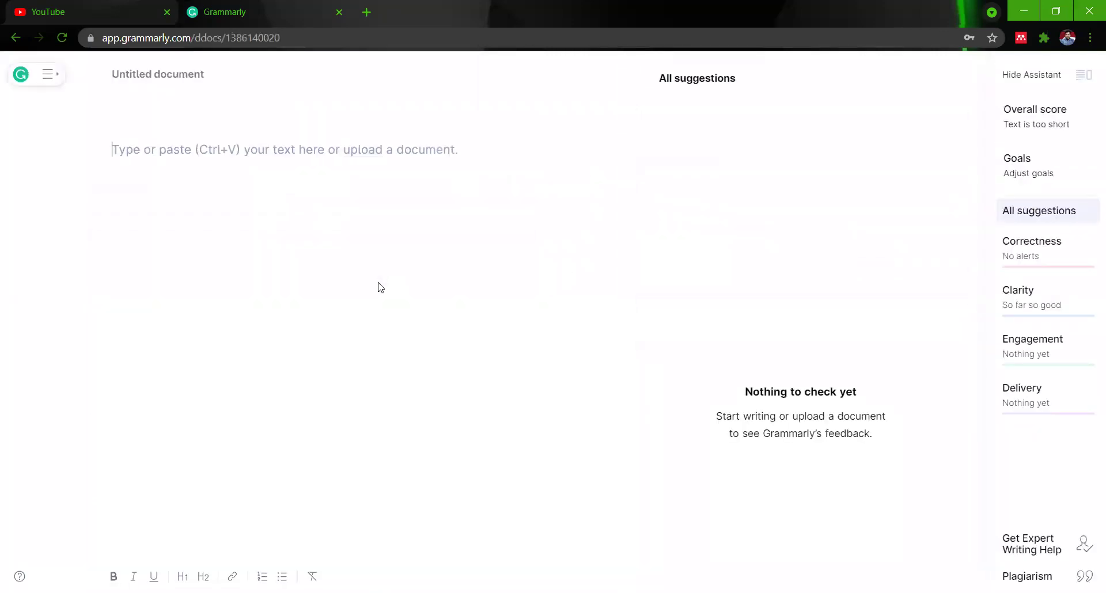
{"action": "left_click", "coordinate": [156, 151]}
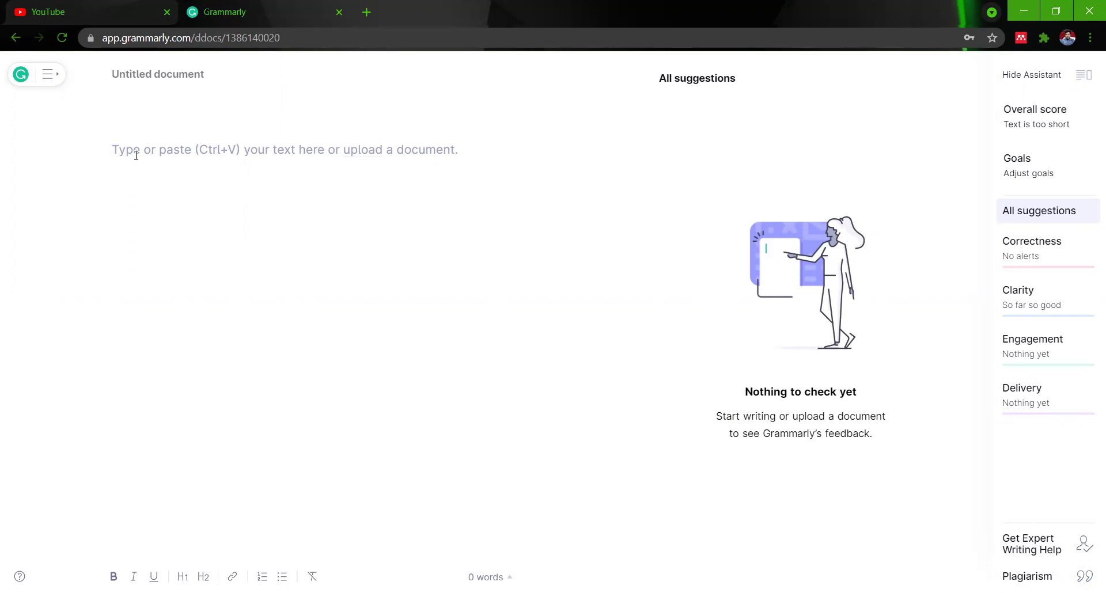
Type a lowercase paragraph giving the writer's name and describing Bangladesh's population and poverty.
{"action": "type", "text": "my n"}
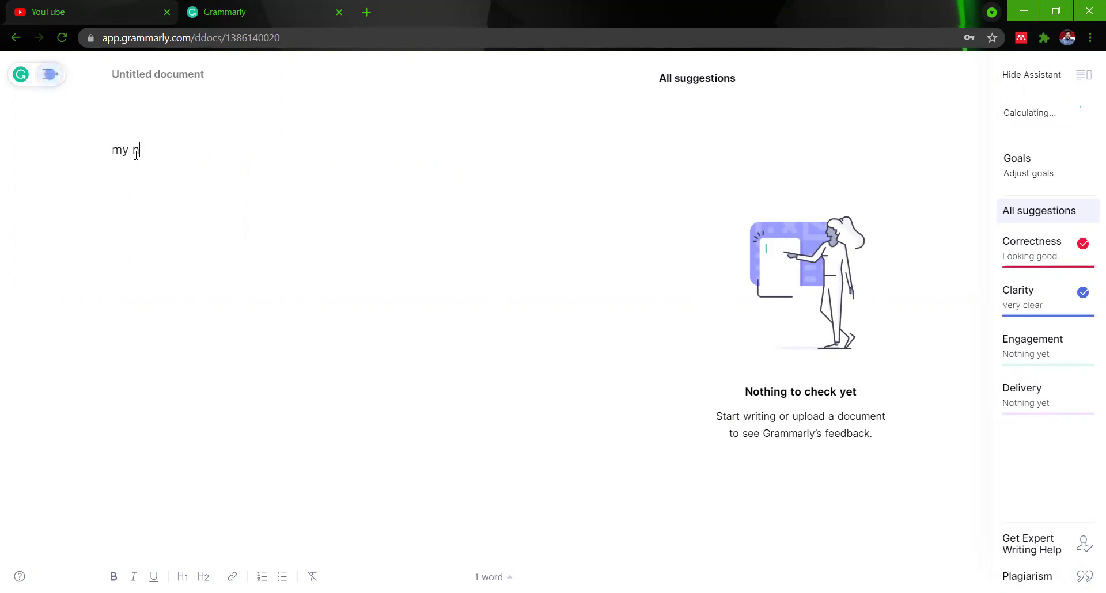
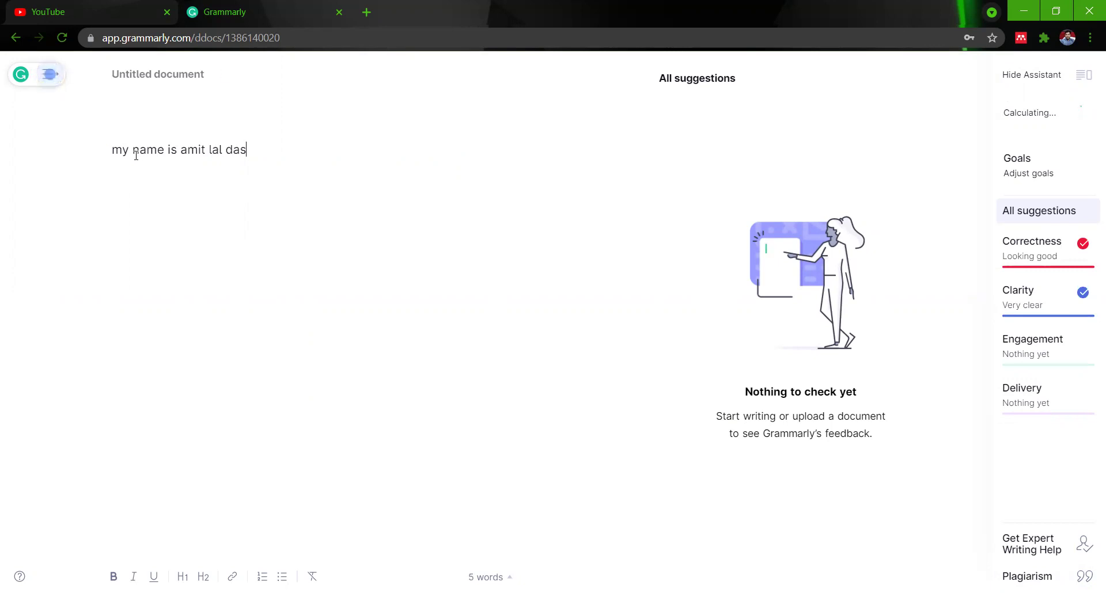
{"action": "type", "text": ". i live in bangladesh. it is a"}
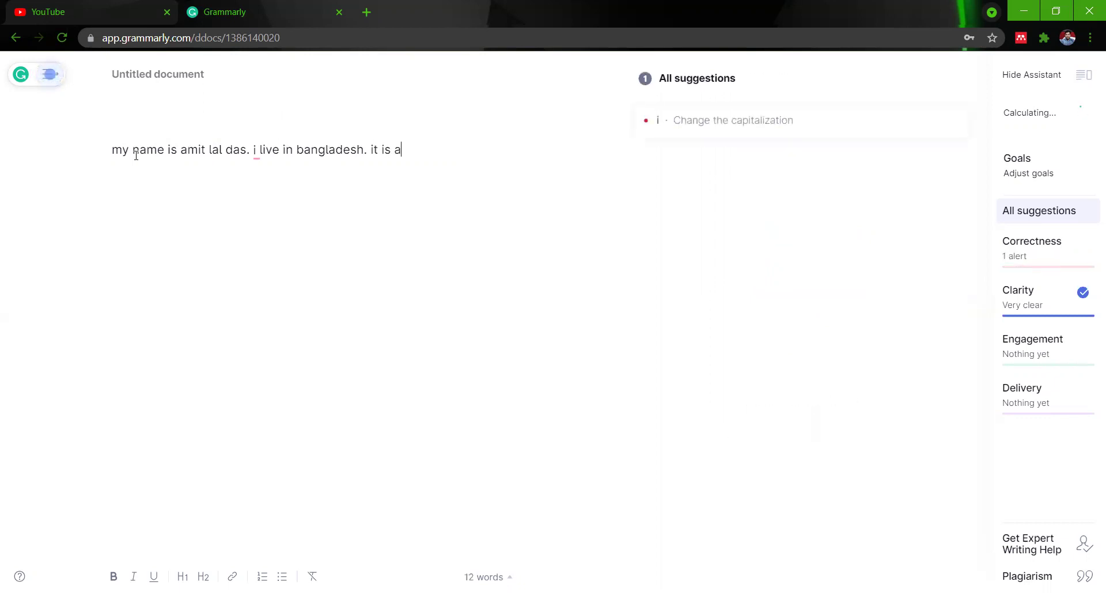
{"action": "type", "text": " densely populated cou"}
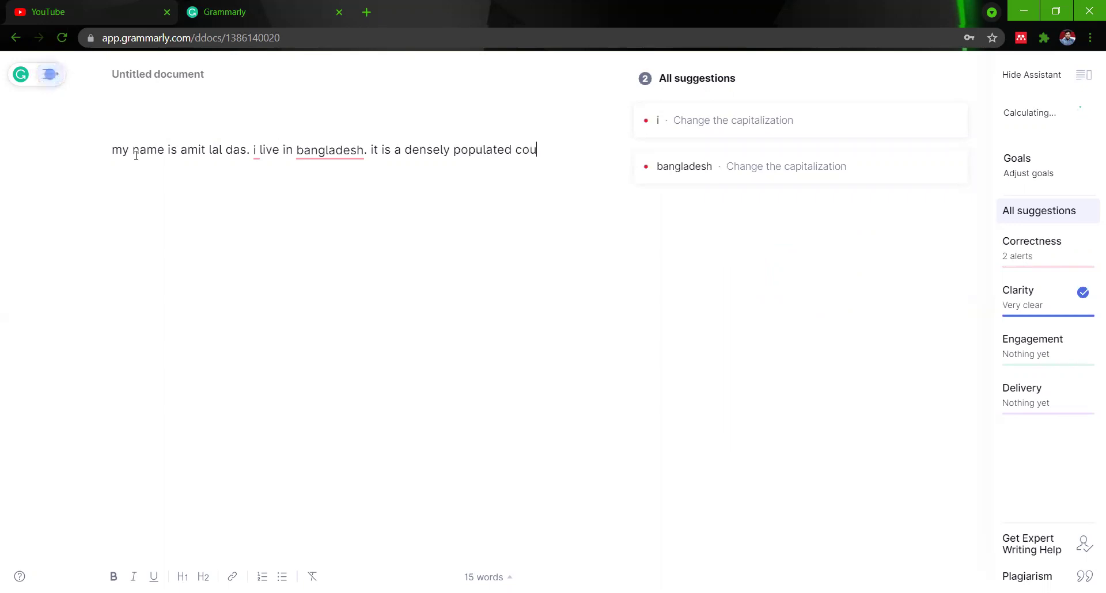
{"action": "type", "text": "ntry. "}
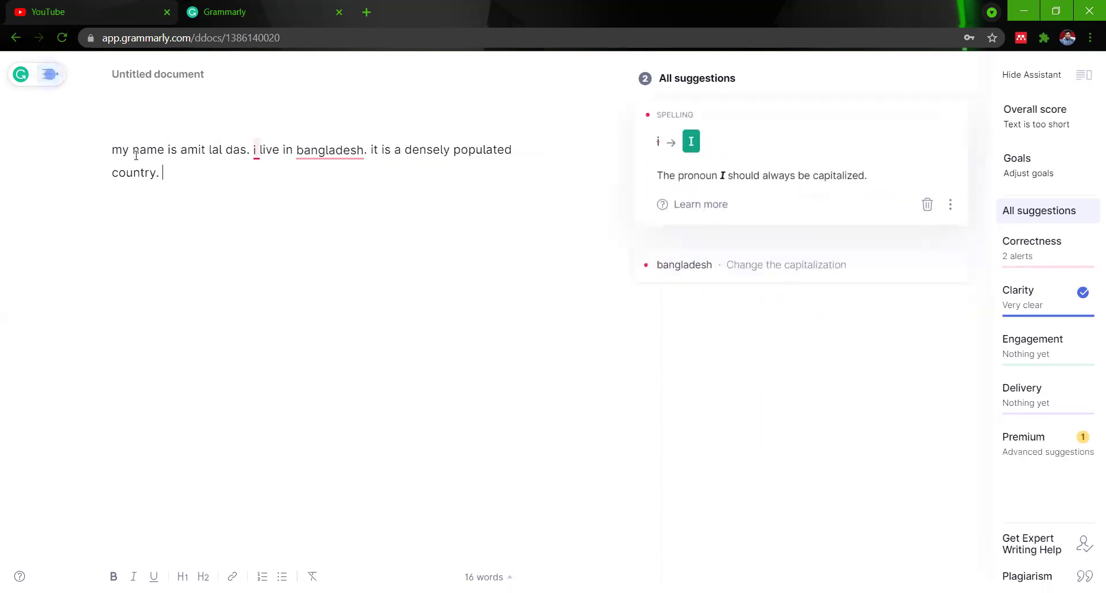
{"action": "type", "text": "poverty is a curse"}
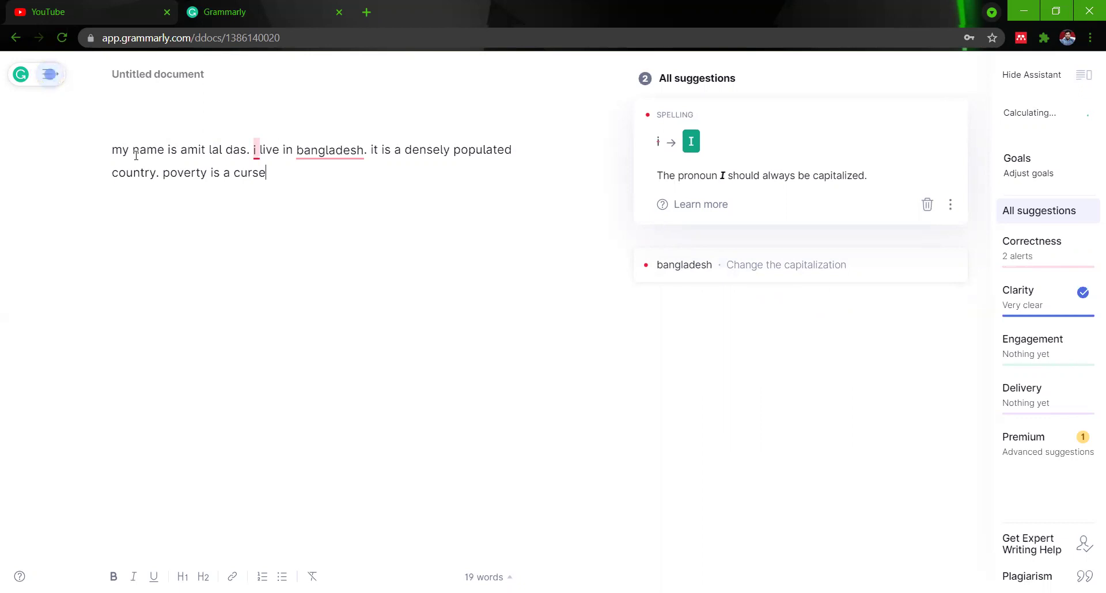
{"action": "type", "text": " foe"}
{"action": "type", "text": " the "}
{"action": "type", "text": "p"}
{"action": "type", "text": "eop"}
{"action": "type", "text": "le "}
{"action": "type", "text": "of"}
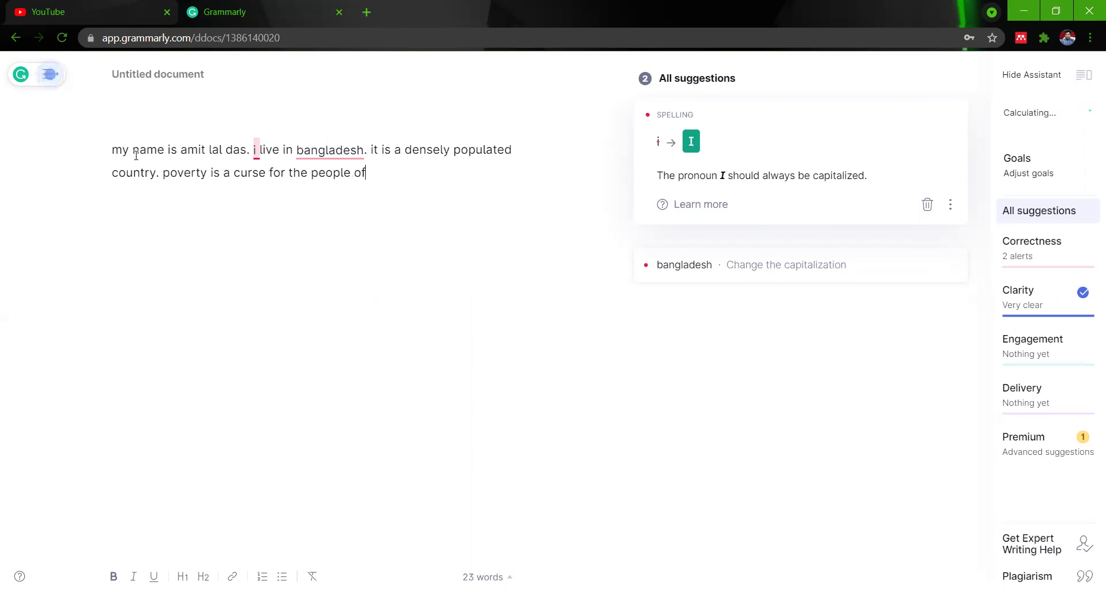
{"action": "type", "text": " bangladesh. i want to live a healthy lu"}
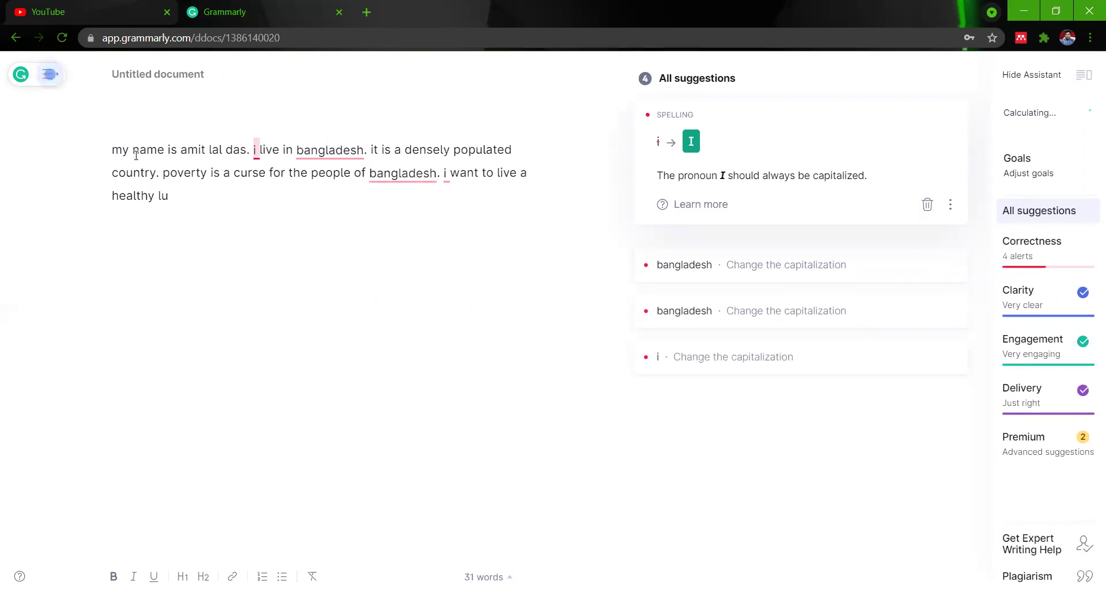
{"action": "key", "text": "BackSpace"}
{"action": "type", "text": "ife here. so i need t"}
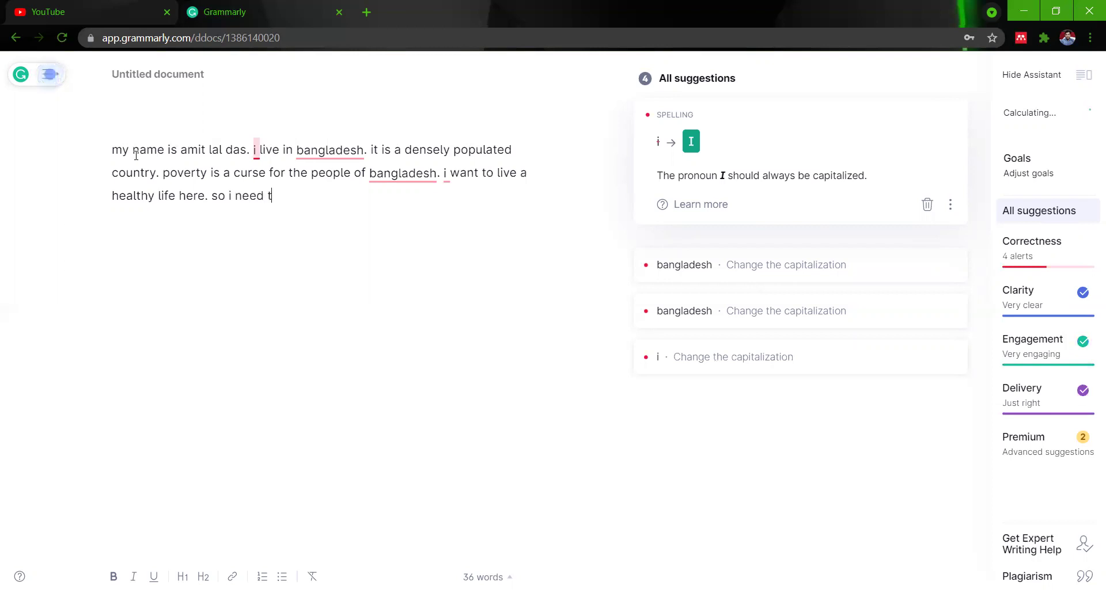
{"action": "type", "text": "he help of others. toget"}
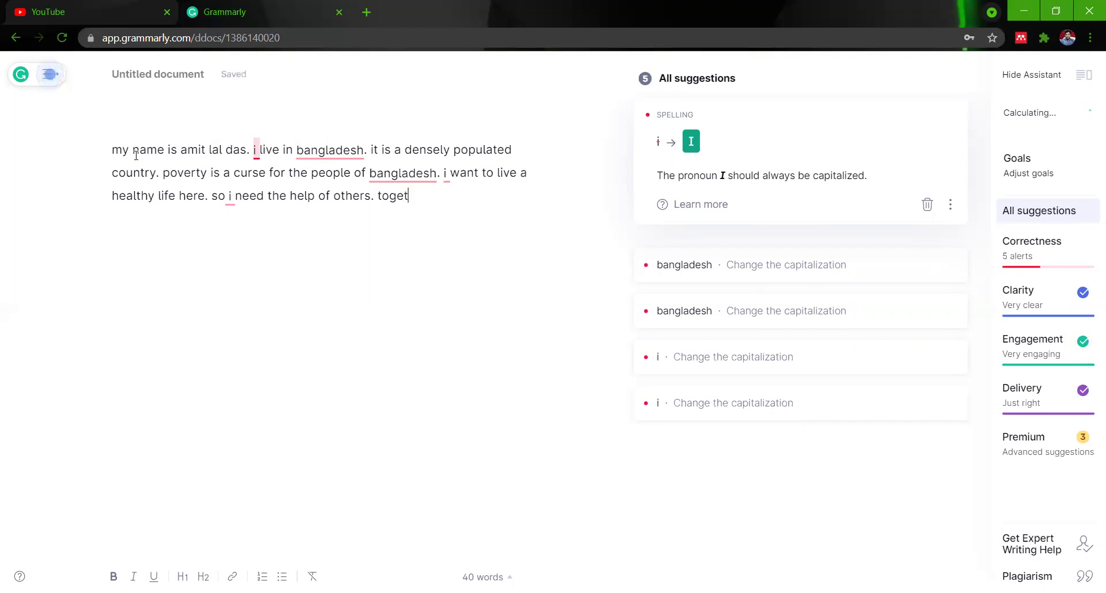
{"action": "type", "text": "her"}
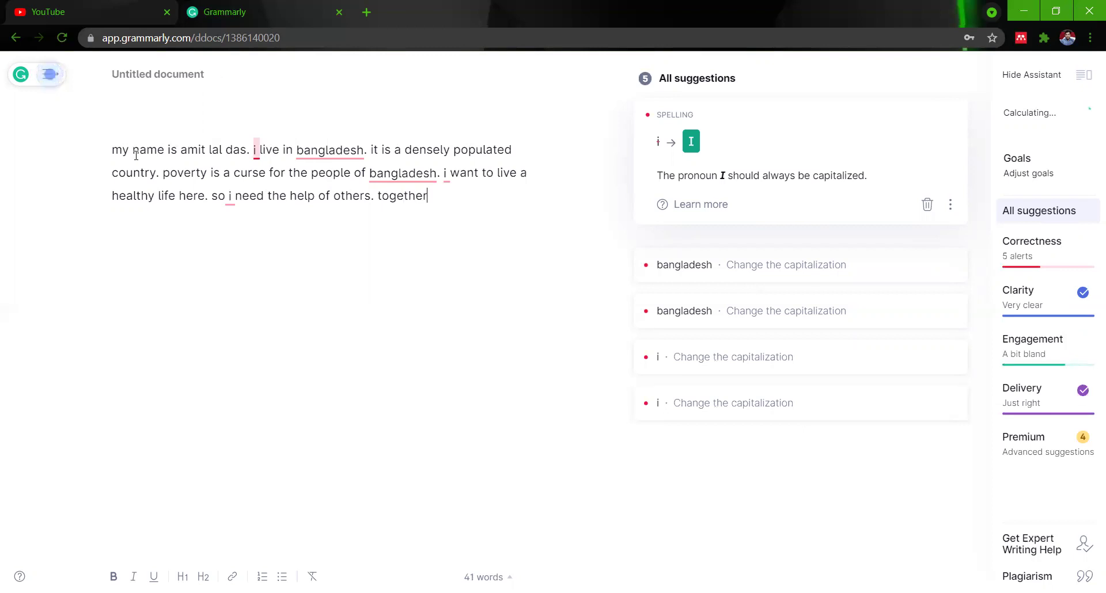
{"action": "type", "text": " we can make anythi"}
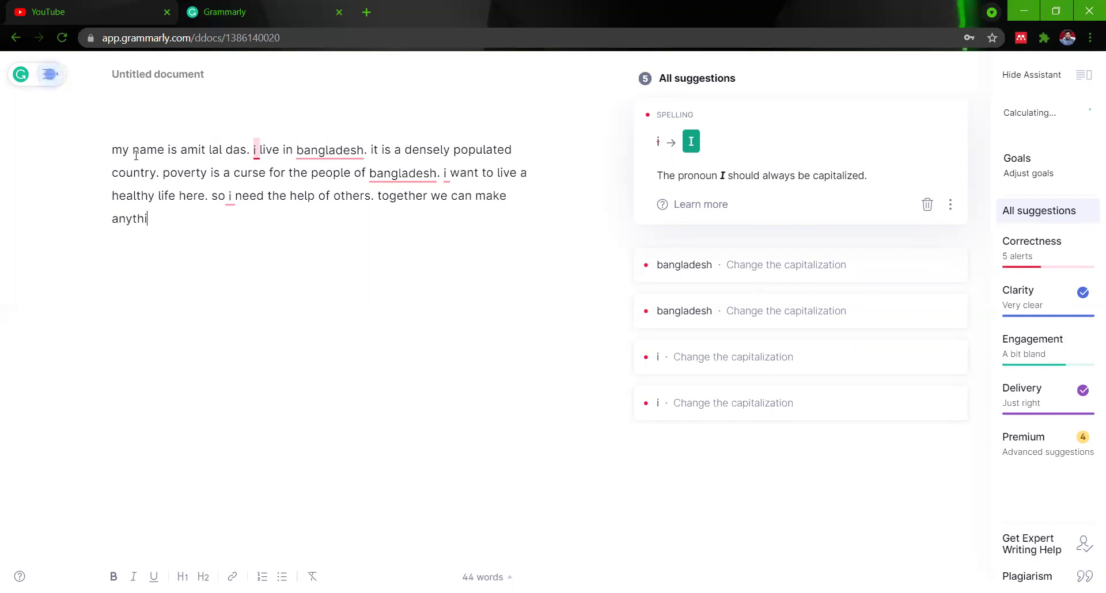
{"action": "type", "text": "ng"}
End the paragraph with 'posssible.' so Grammarly scores it 49 with six alerts.
{"action": "type", "text": "posssible."}
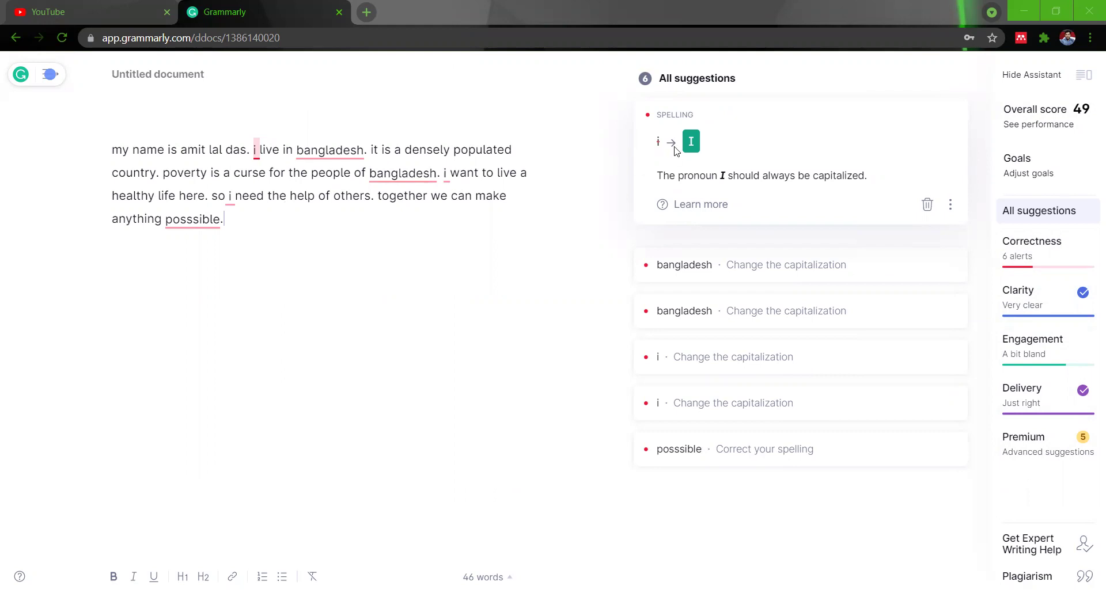
Capitalize the first flagged 'i' and both occurrences of 'Bangladesh'.
{"action": "left_click", "coordinate": [691, 144]}
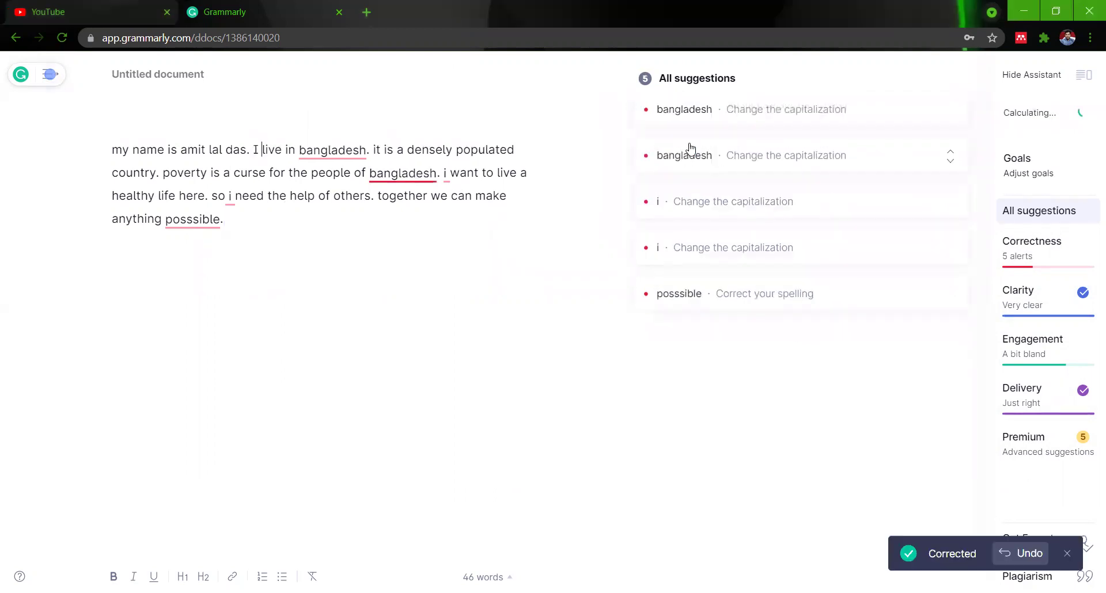
{"action": "left_click", "coordinate": [676, 114]}
{"action": "left_click", "coordinate": [790, 144]}
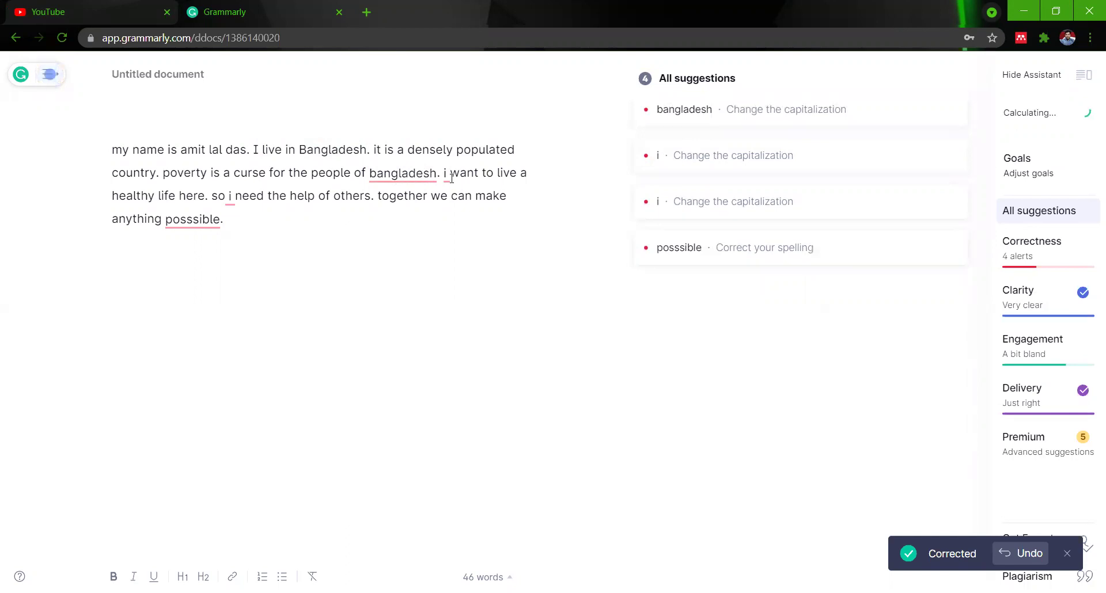
{"action": "left_click", "coordinate": [416, 173]}
{"action": "left_click", "coordinate": [787, 166]}
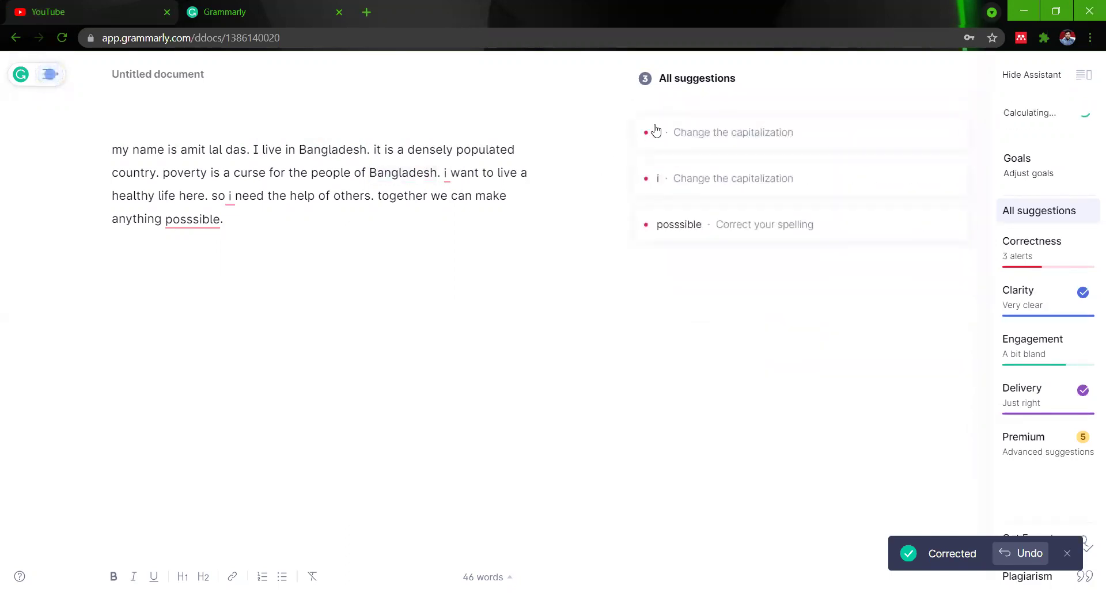
Capitalize the remaining two 'i' pronouns and correct 'posssible' to 'possible'.
{"action": "left_click", "coordinate": [660, 133]}
{"action": "left_click", "coordinate": [691, 168]}
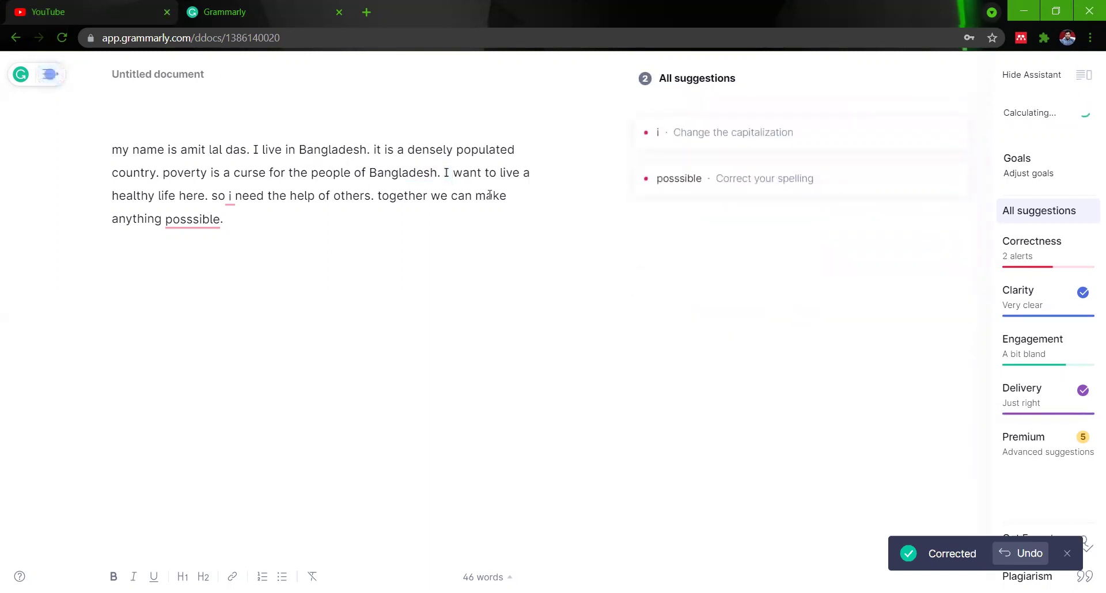
{"action": "left_click", "coordinate": [658, 136]}
{"action": "left_click", "coordinate": [690, 189]}
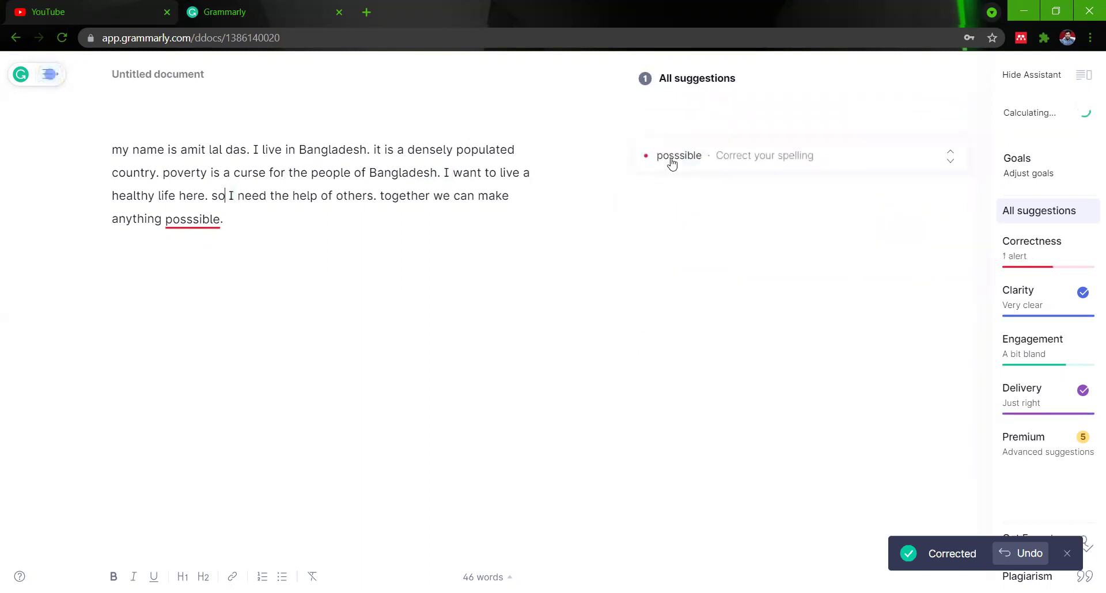
{"action": "left_click", "coordinate": [671, 164]}
{"action": "left_click", "coordinate": [761, 213]}
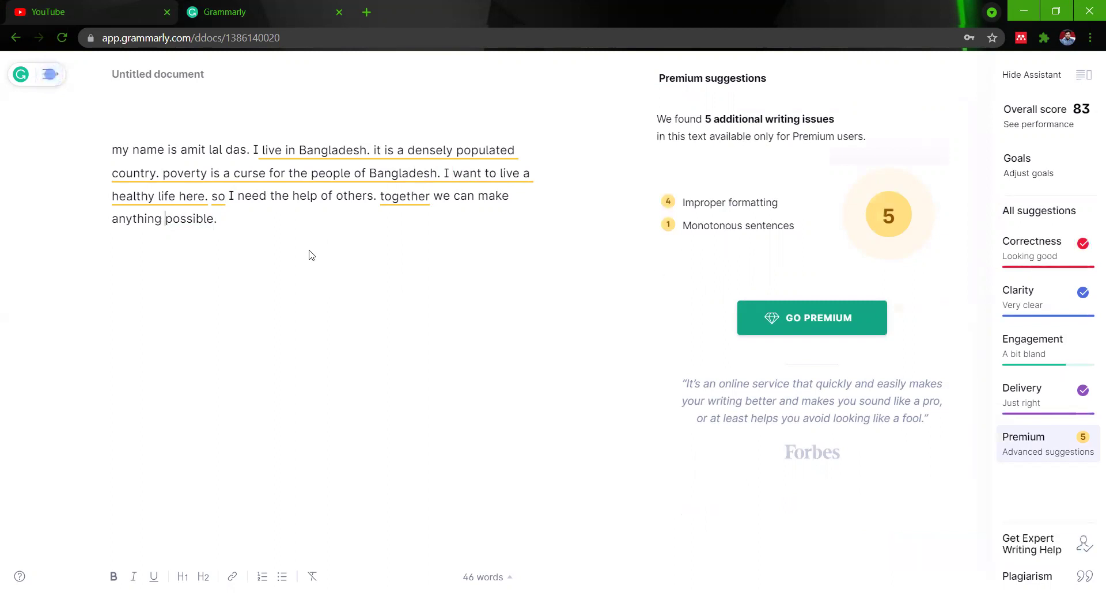
Capitalize 'My' and the initials of the writer's first, middle and last names.
{"action": "left_click", "coordinate": [122, 151]}
{"action": "key", "text": "BackSpace"}
{"action": "type", "text": "M"}
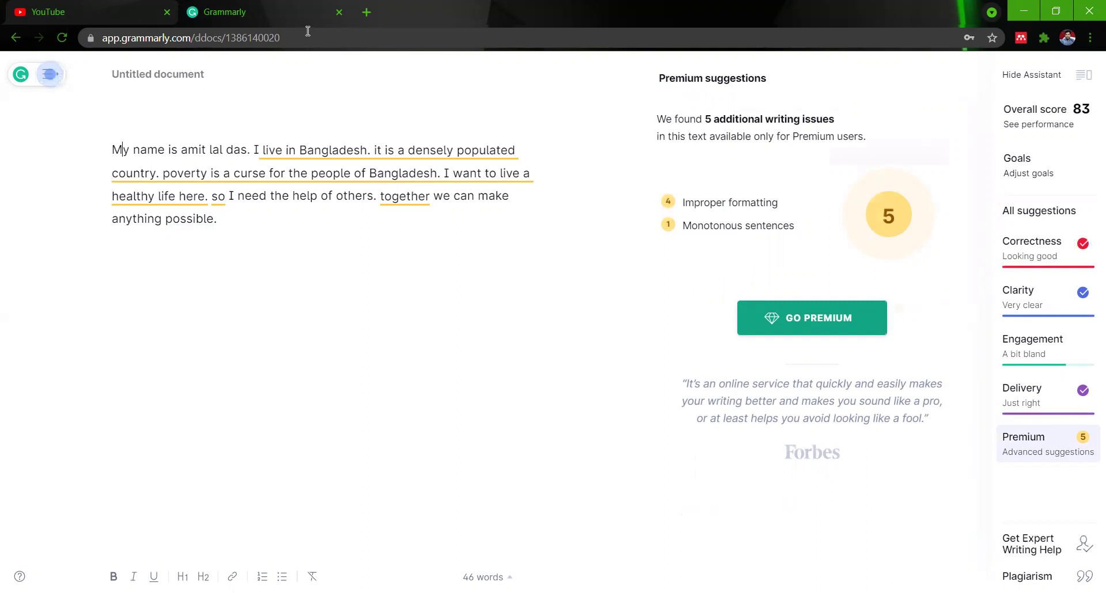
{"action": "left_click", "coordinate": [187, 151]}
{"action": "key", "text": "BackSpace"}
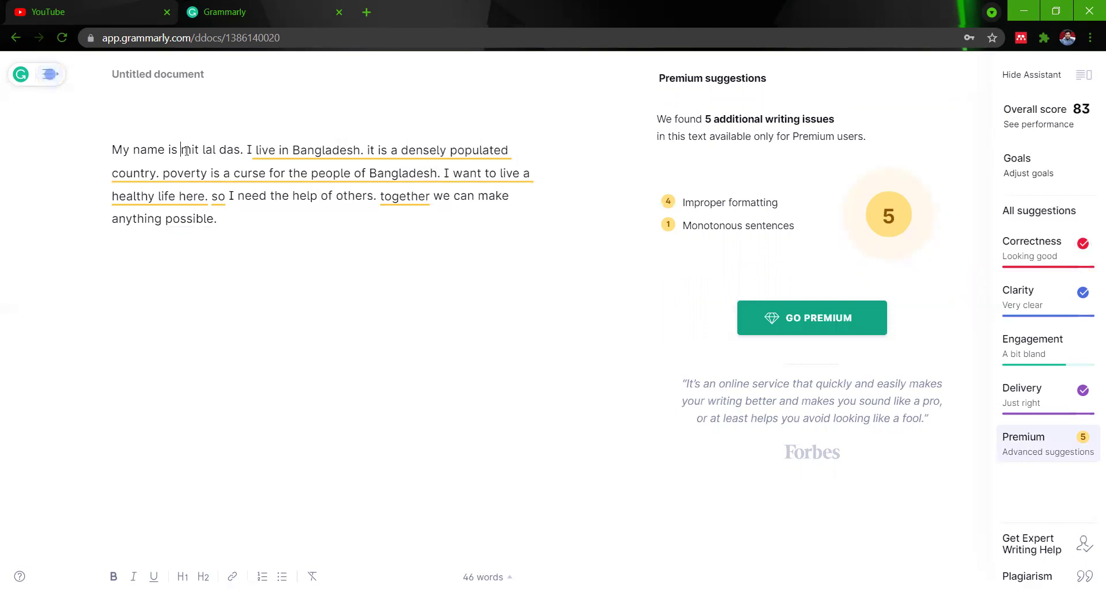
{"action": "type", "text": "A"}
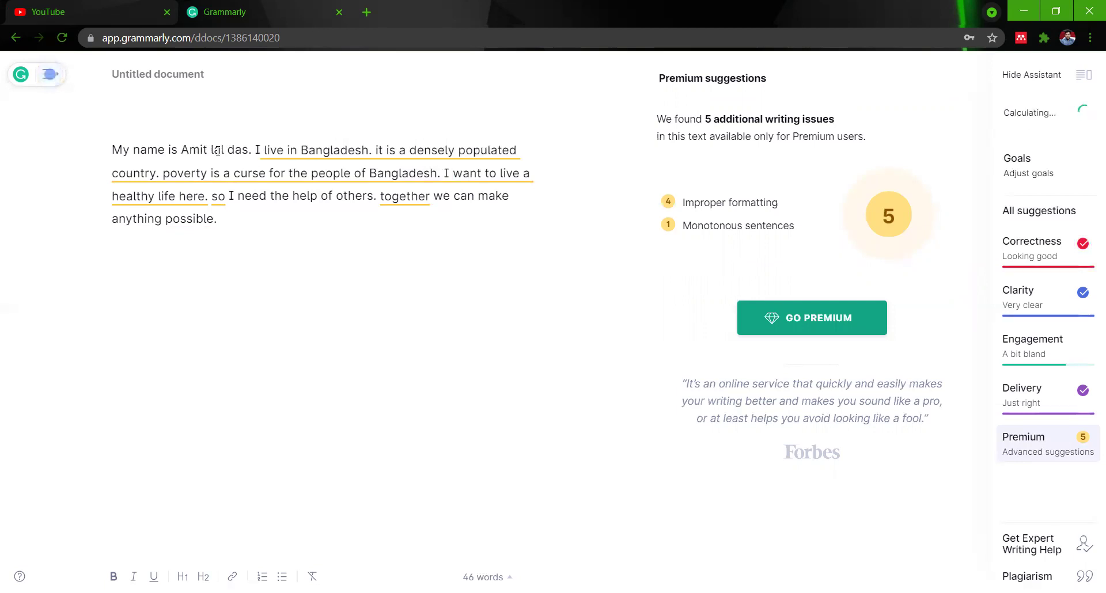
{"action": "left_click", "coordinate": [216, 151]}
{"action": "key", "text": "BackSpace"}
{"action": "type", "text": "L"}
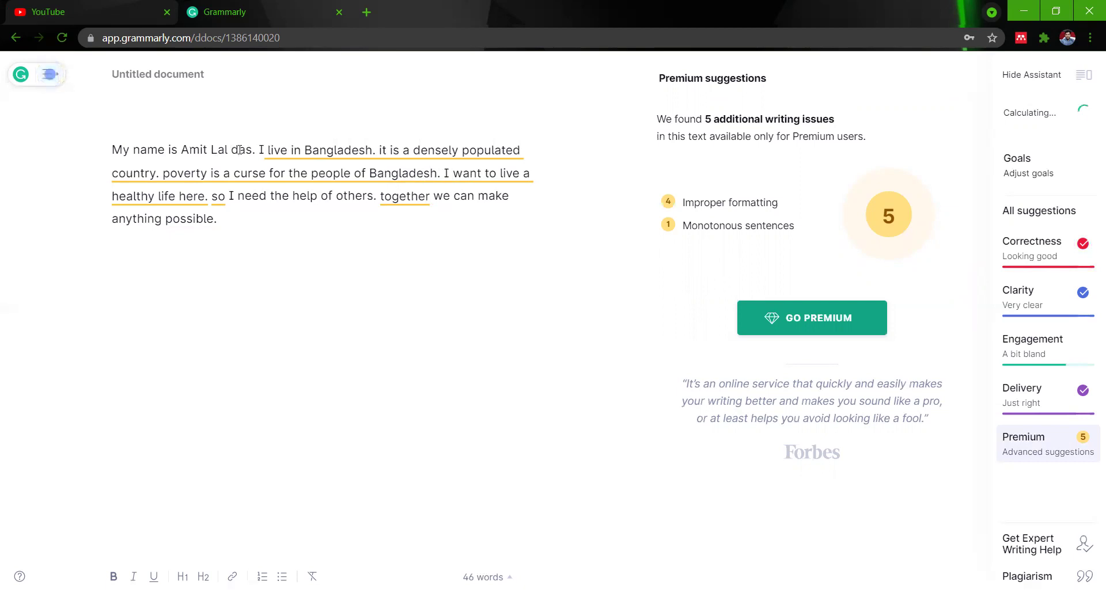
{"action": "left_click", "coordinate": [240, 150]}
{"action": "key", "text": "BackSpace"}
{"action": "type", "text": "D"}
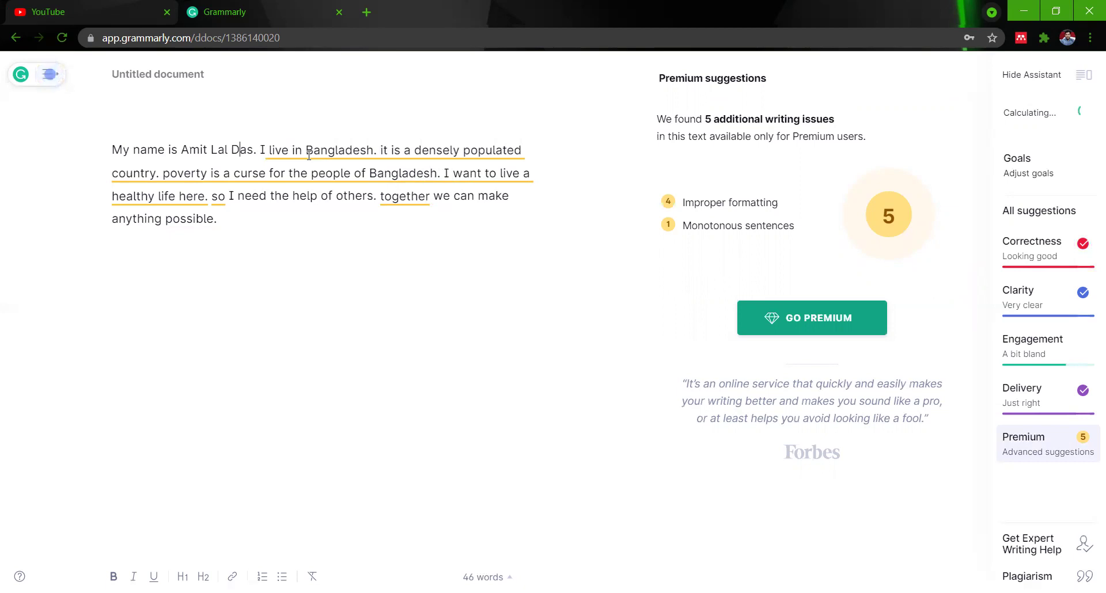
Capitalize 'It' at the start of the sentence after Bangladesh.
{"action": "left_click", "coordinate": [386, 159]}
{"action": "key", "text": "BackSpace"}
{"action": "type", "text": "I"}
{"action": "key", "text": "BackSpace"}
{"action": "type", "text": "T"}
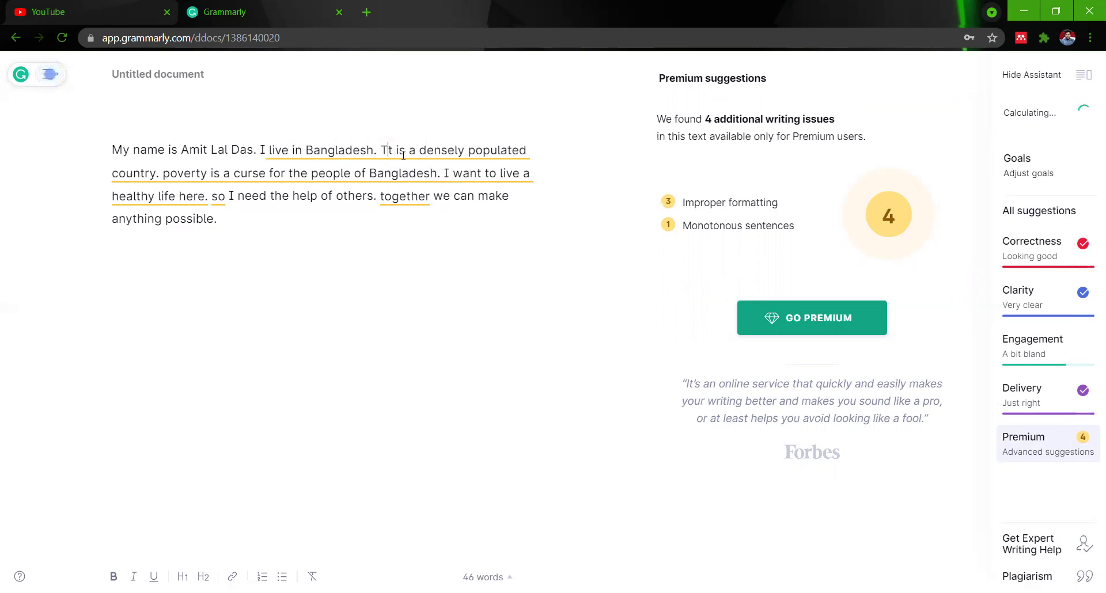
{"action": "key", "text": "BackSpace"}
{"action": "type", "text": "I"}
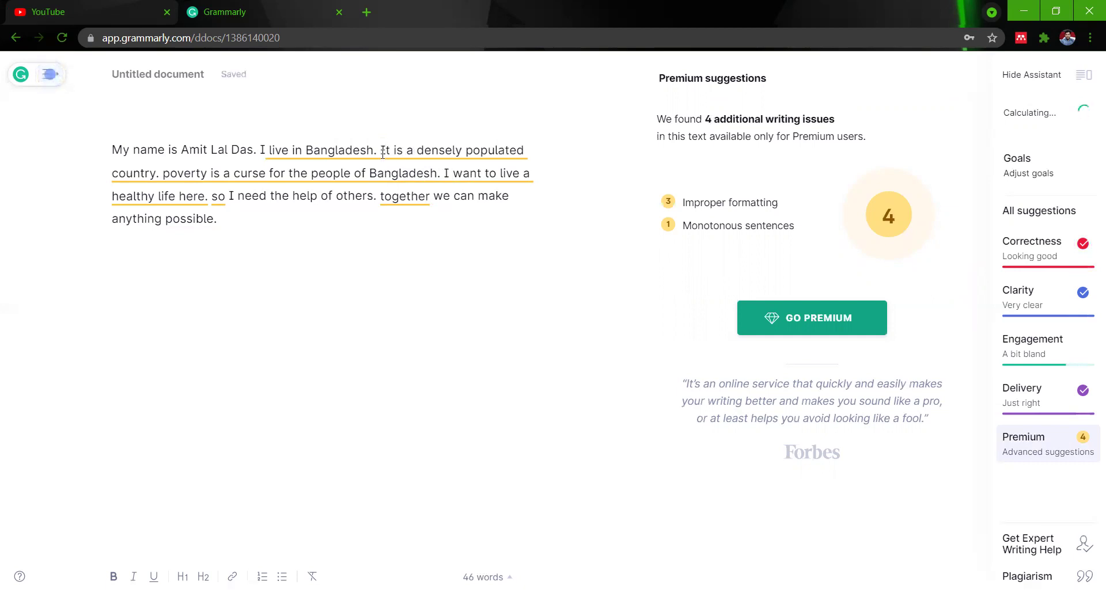
{"action": "key", "text": "Left"}
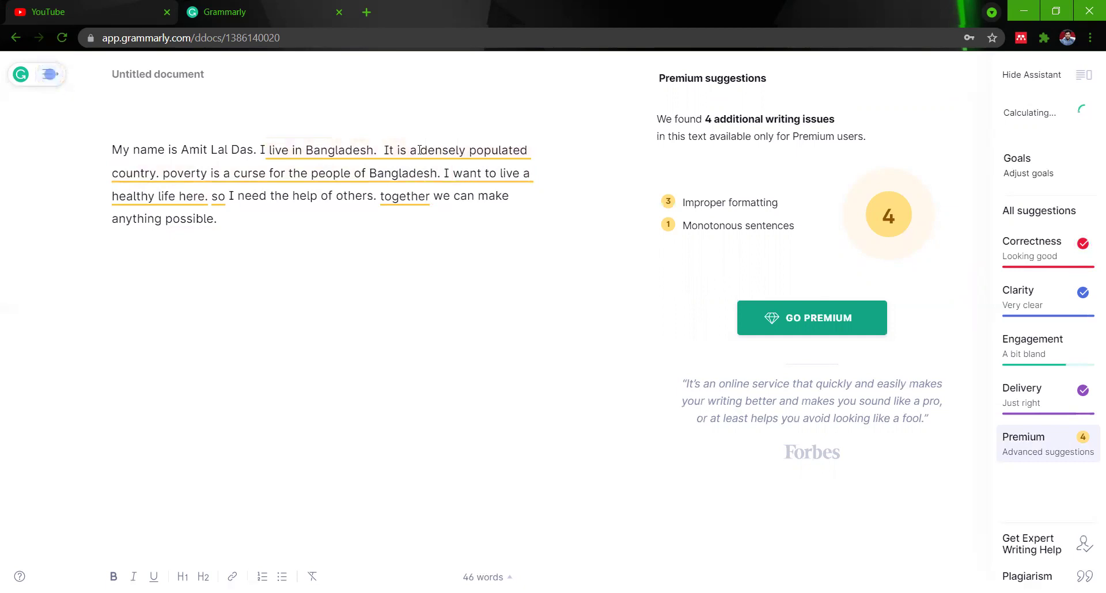
Capitalize 'Poverty', 'So' and 'Together' at the starts of their sentences.
{"action": "left_click", "coordinate": [171, 173]}
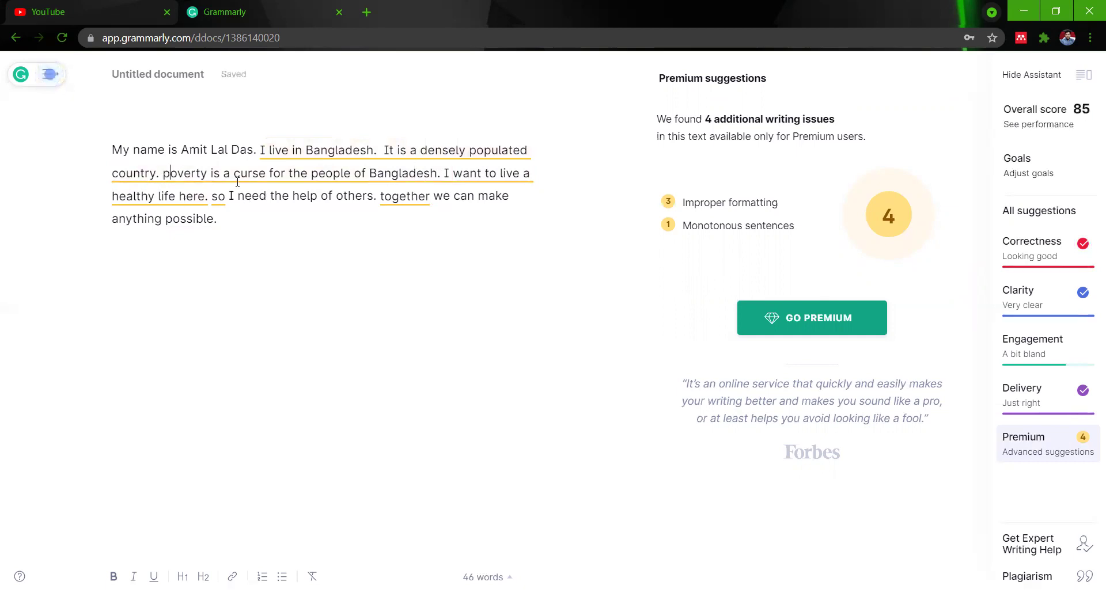
{"action": "key", "text": "BackSpace"}
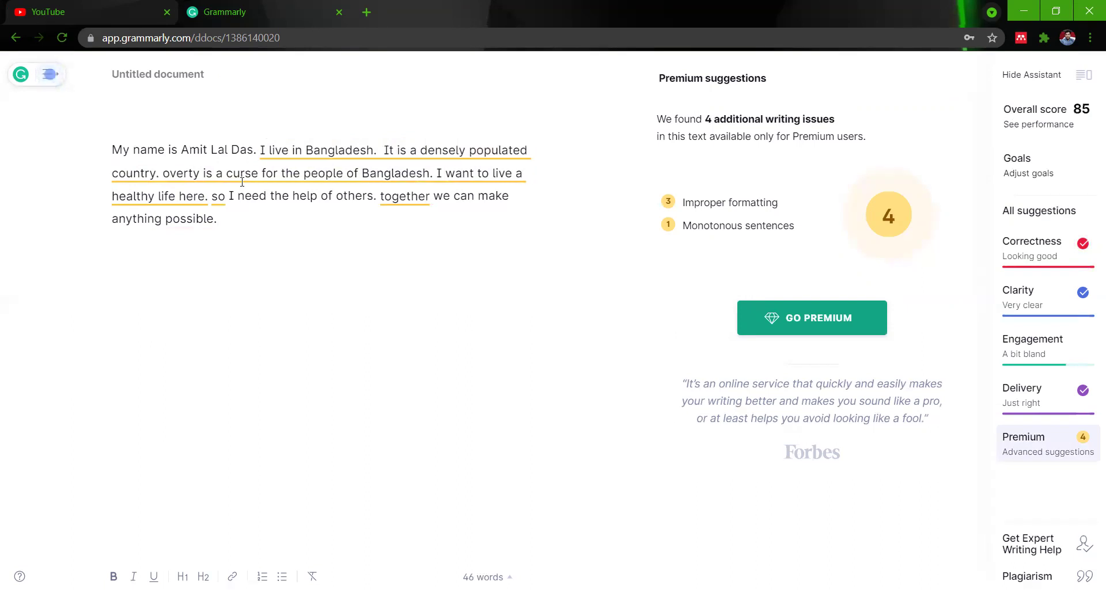
{"action": "type", "text": "P"}
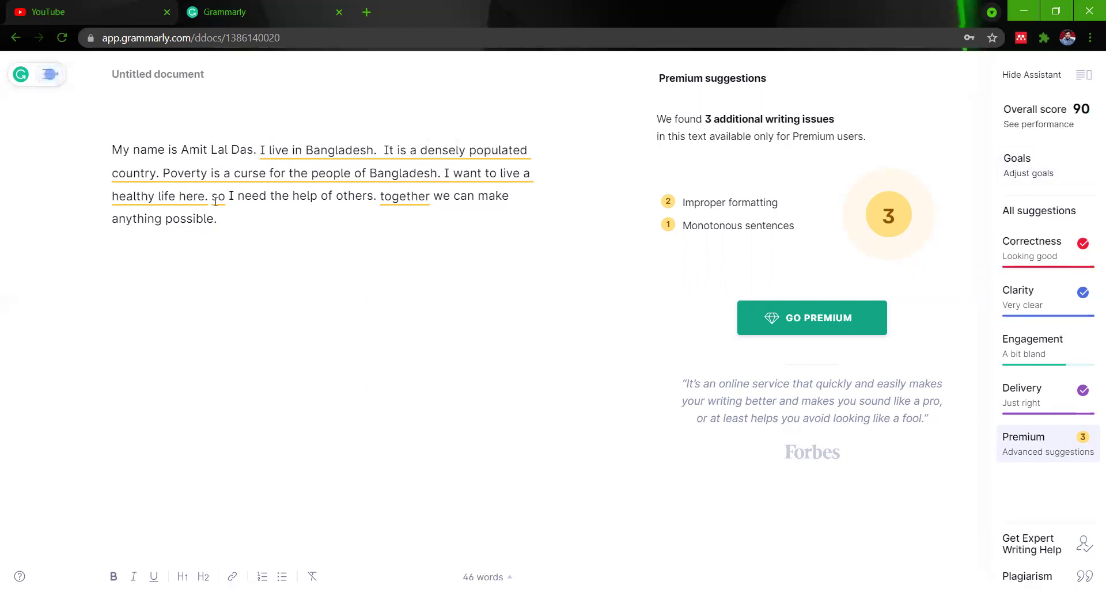
{"action": "key", "text": "BackSpace"}
{"action": "type", "text": "S"}
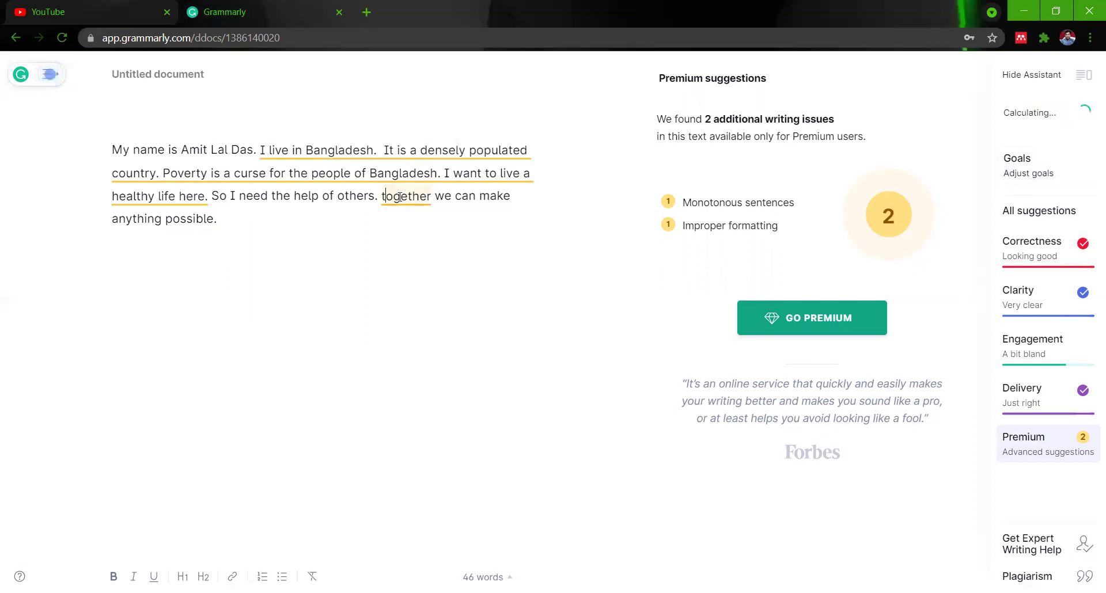
{"action": "key", "text": "BackSpace"}
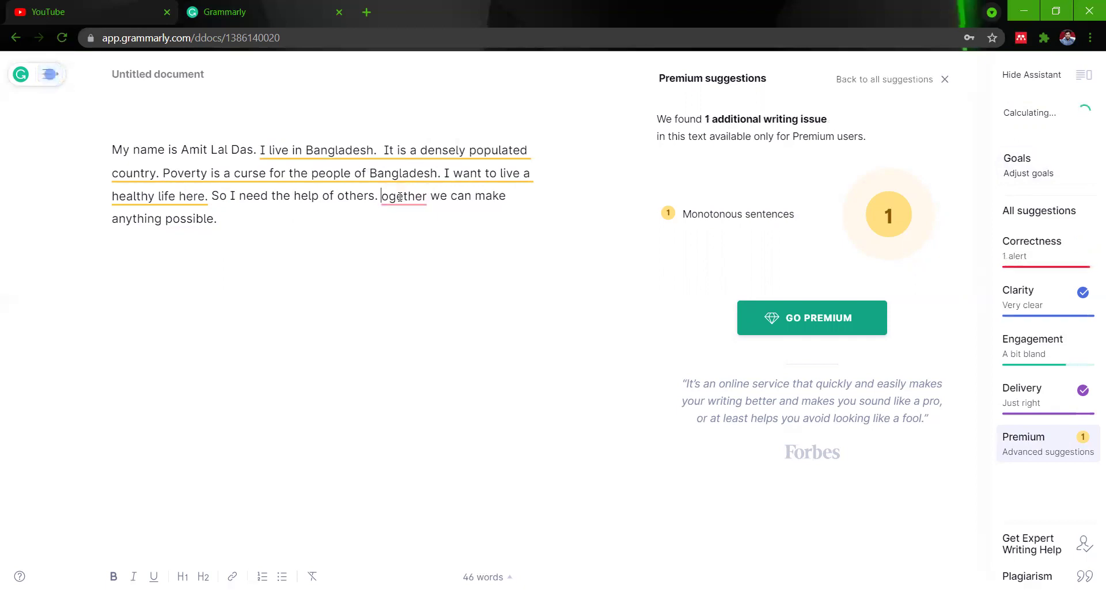
{"action": "type", "text": "T"}
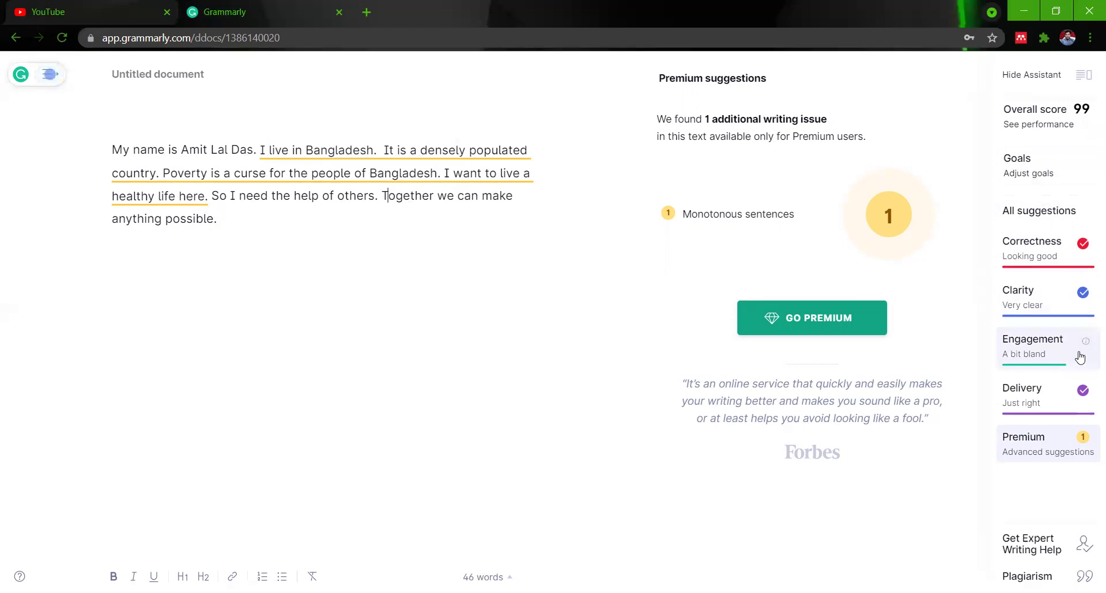
Let the score recalculate to 99 and read the Engagement card description.
{"action": "mouse_move", "coordinate": [1073, 368]}
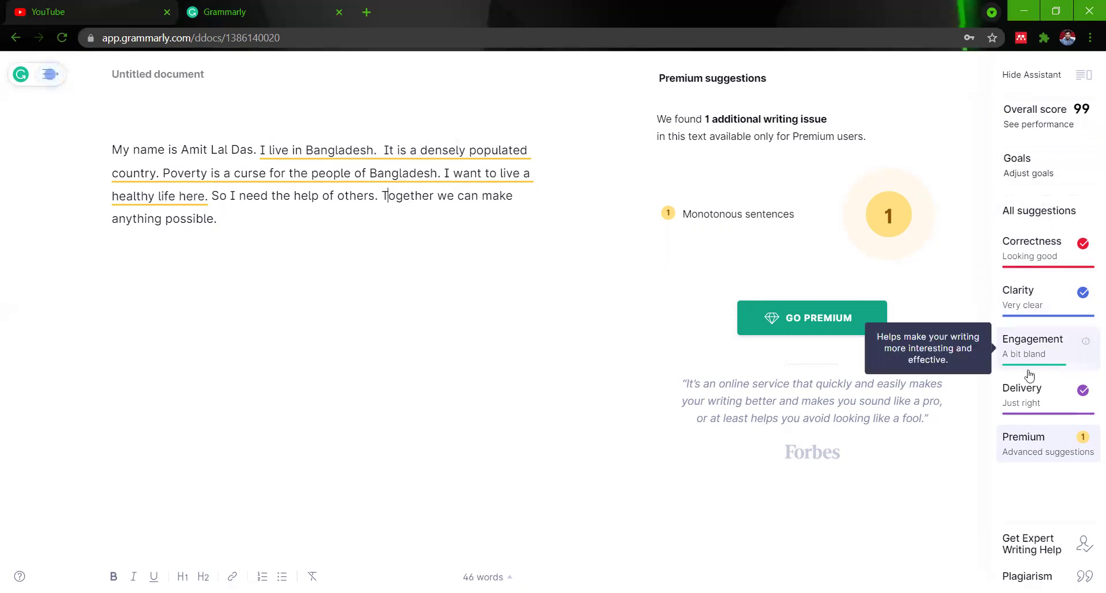